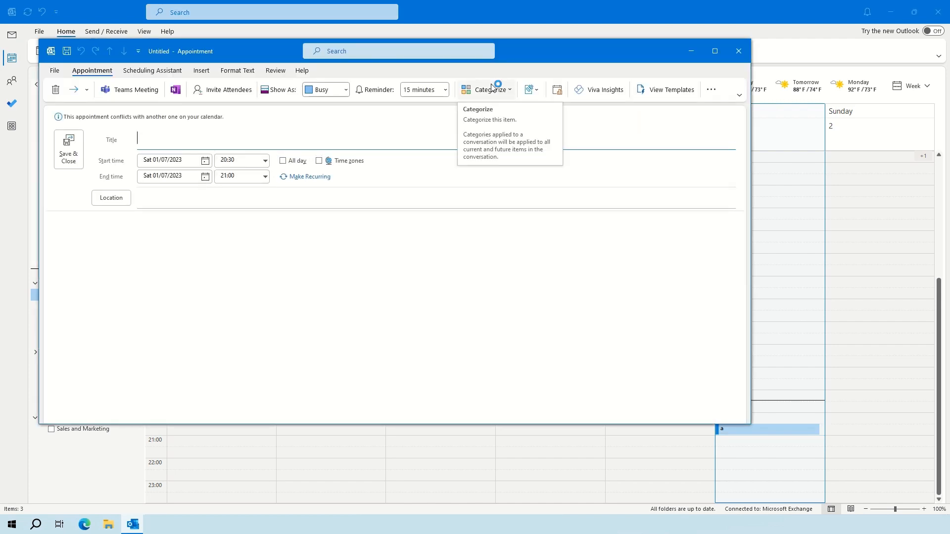
Step: Title the new appointment "Test", then save and close it
type("Te")
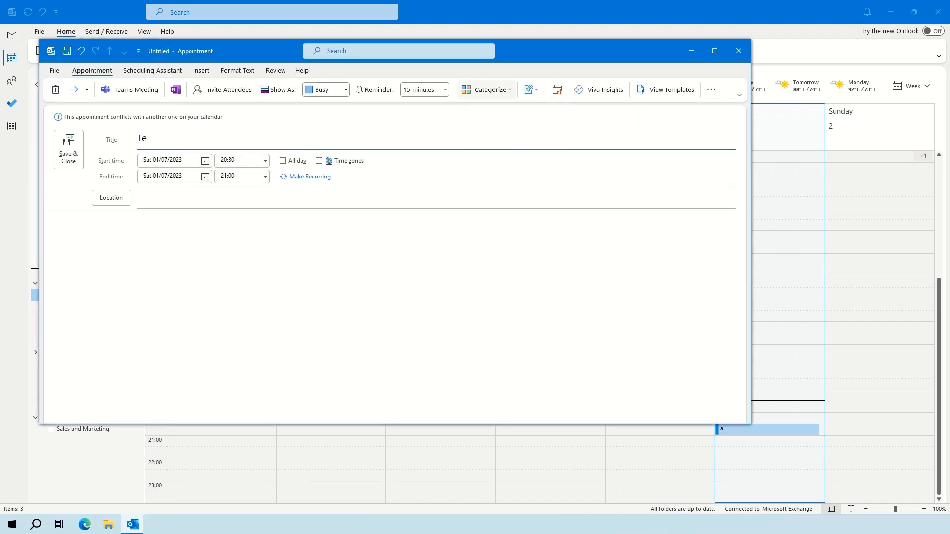
type("st")
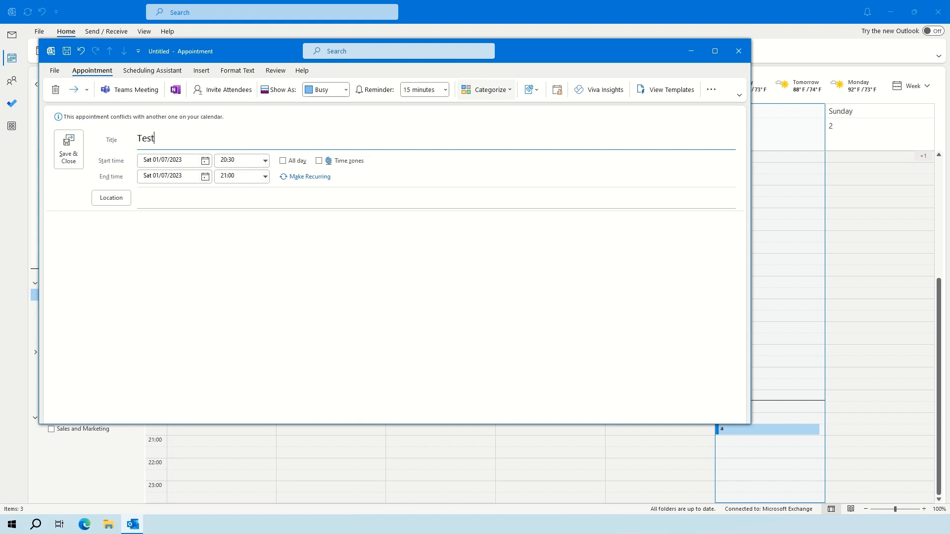
left_click(74, 149)
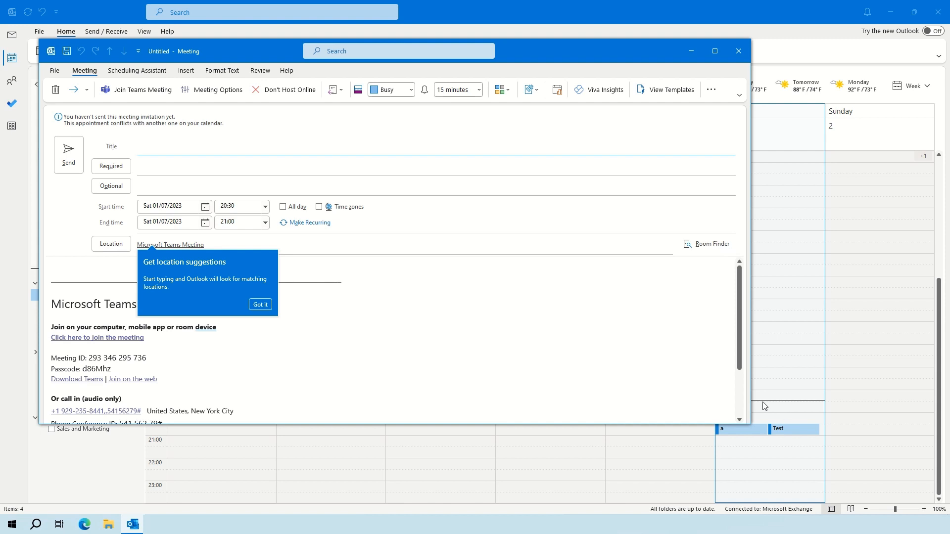
Step: Title the Teams meeting "Test Meeting" and add the suggested colleague as a required attendee
left_click(331, 357)
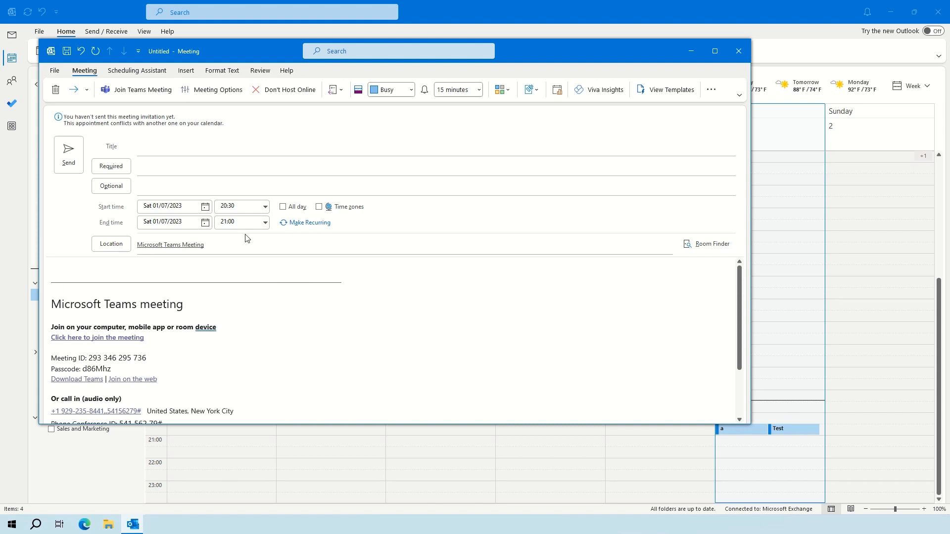
left_click(231, 140)
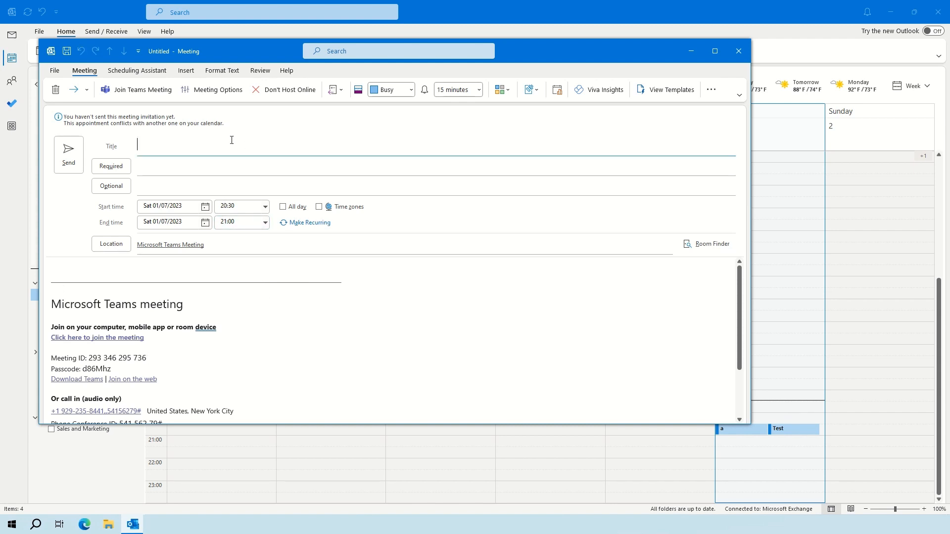
type("Test Meeting")
left_click(218, 167)
type("alex")
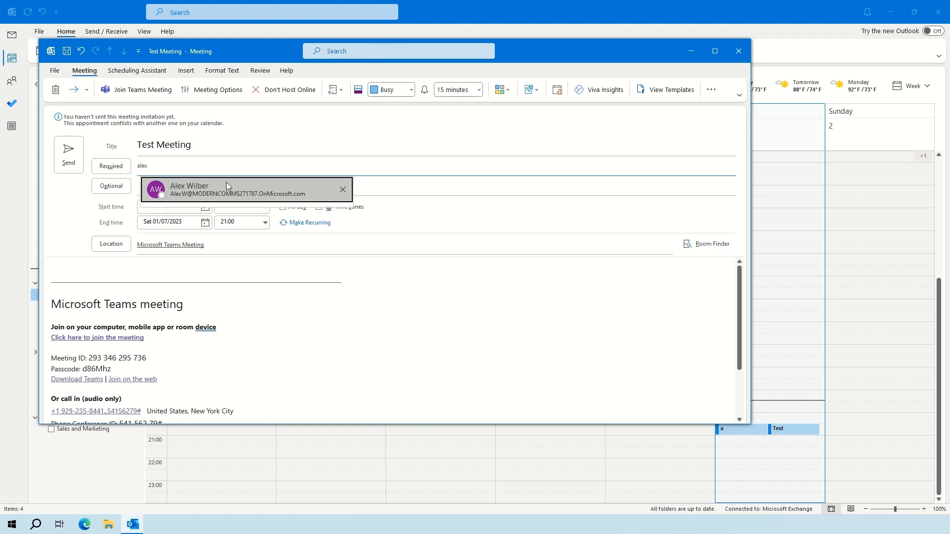
left_click(227, 186)
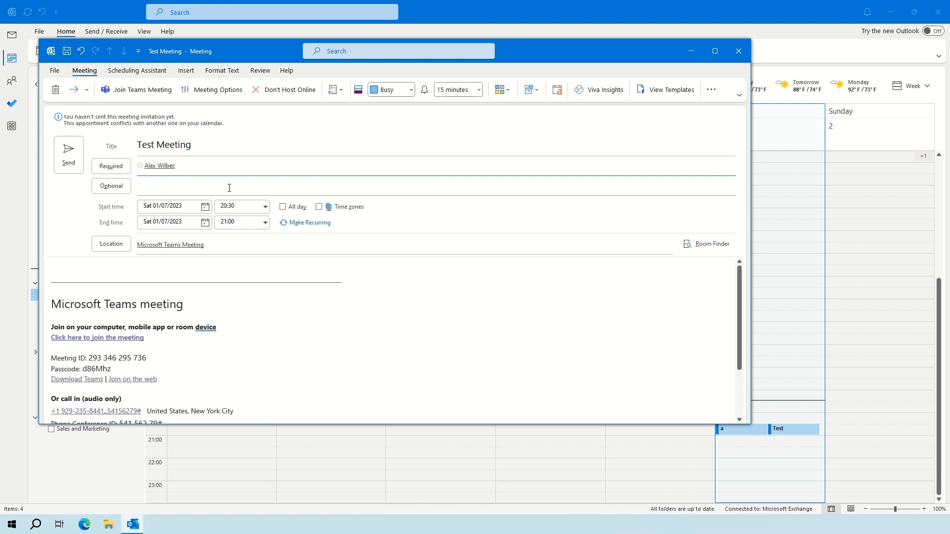
Step: Set the meeting's start time to 21:30 and send the invitation
left_click(266, 206)
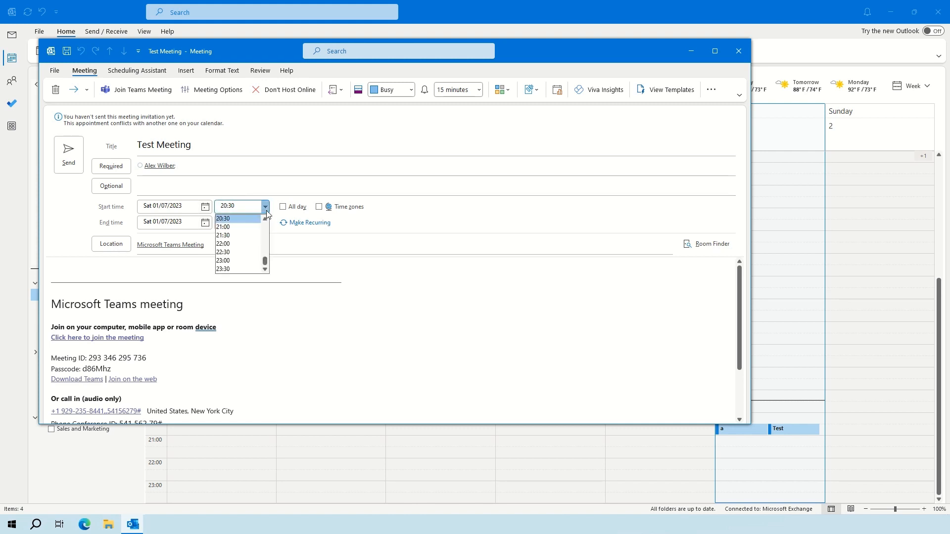
left_click(243, 236)
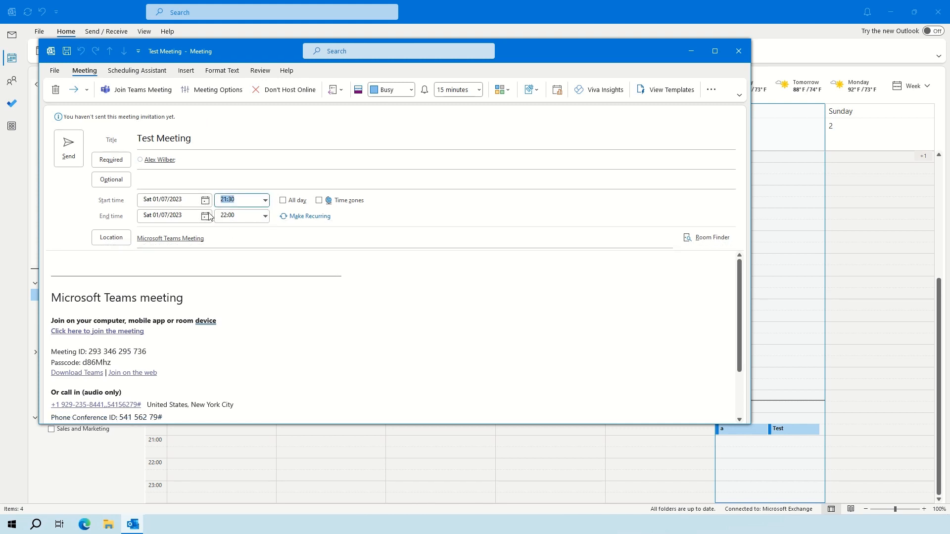
left_click(62, 145)
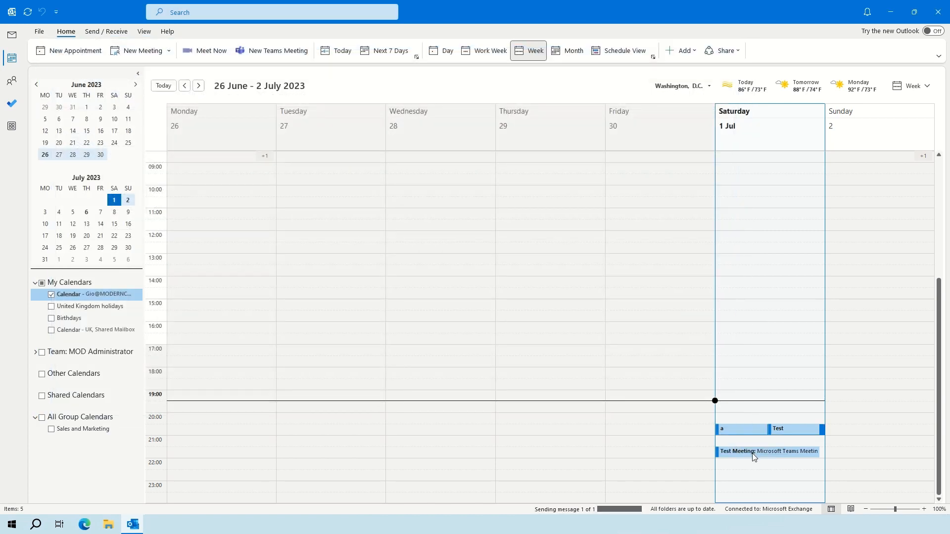
mouse_move(753, 455)
Step: Go to Thursday 27/07/2023 in the Week Calendar using Go To Date
key("ctrl+g")
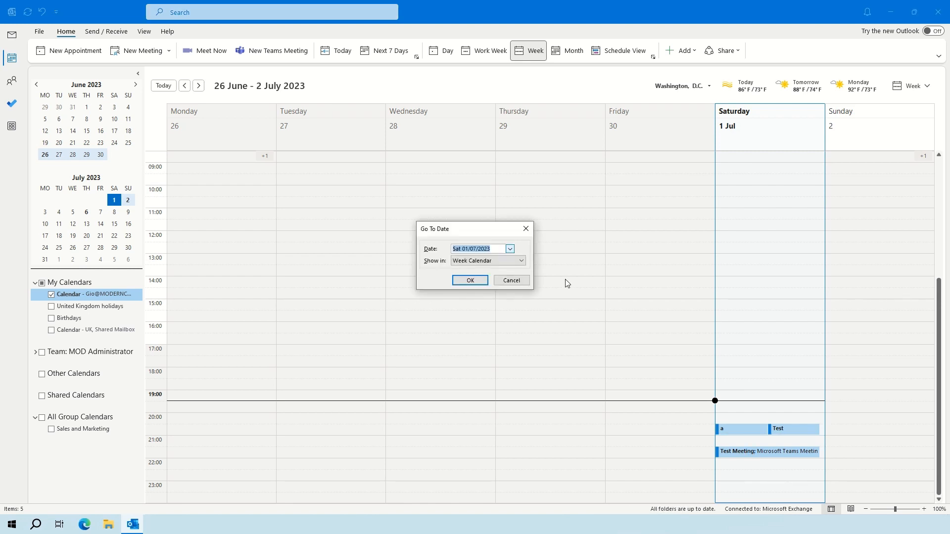
left_click(510, 250)
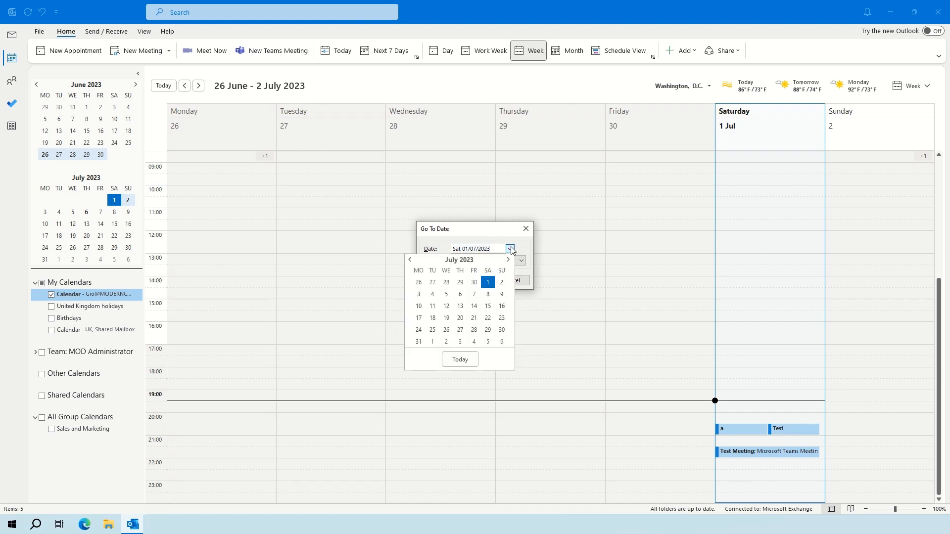
left_click(466, 331)
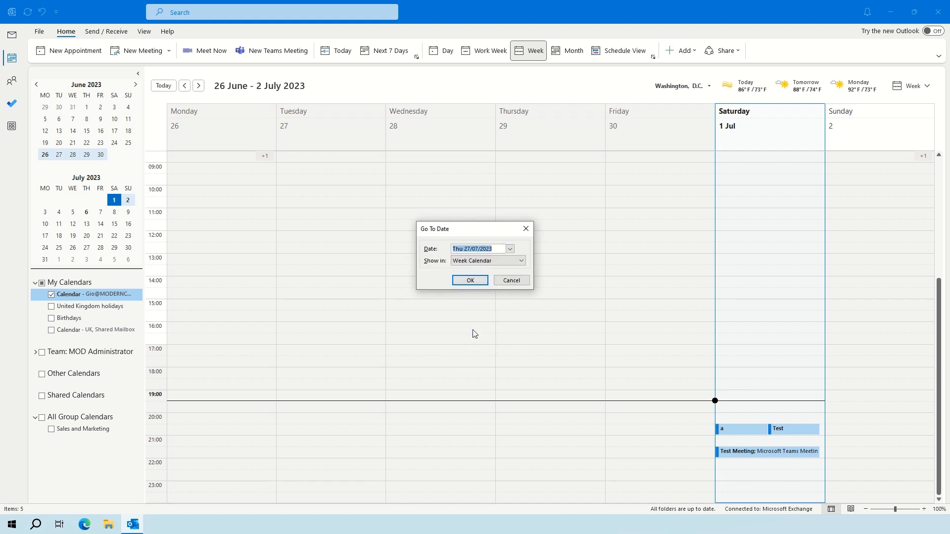
left_click(470, 281)
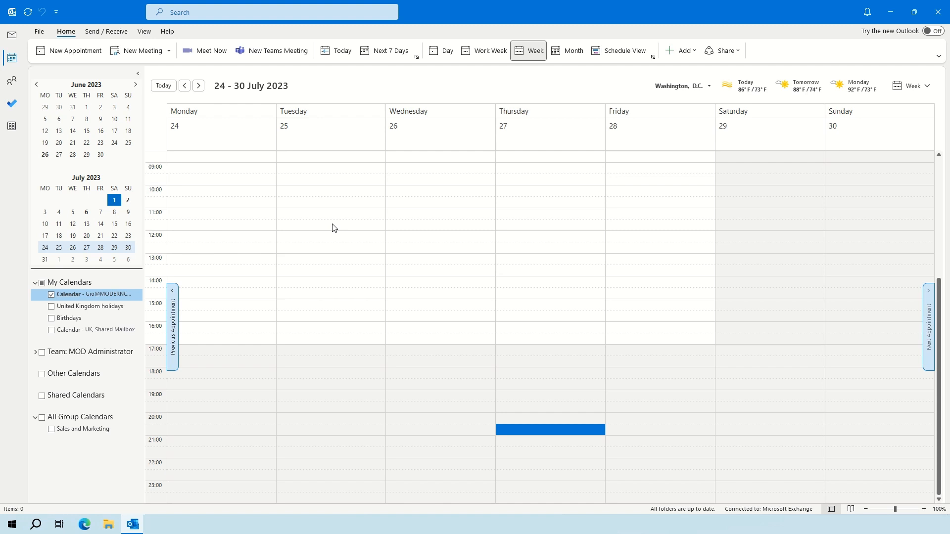
Step: Return to the week of 26 June - 2 July 2023 and move the selection backward through its appointments to the one on Monday 26
key("alt+Page_Up")
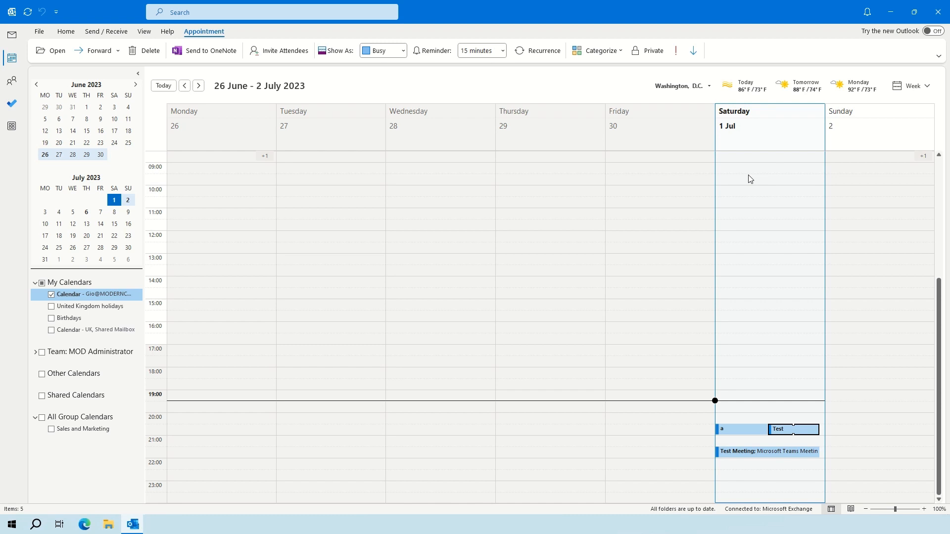
key("shift+Tab")
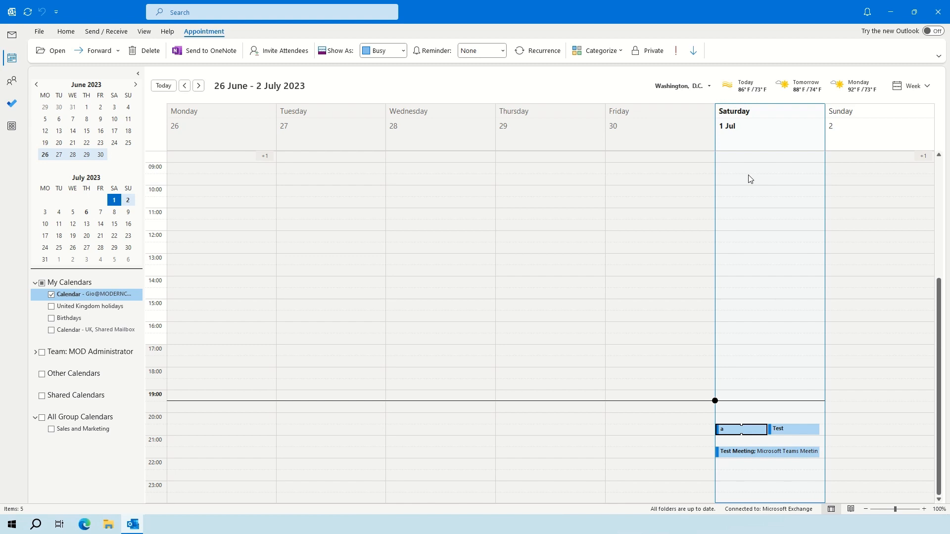
key("shift+Tab")
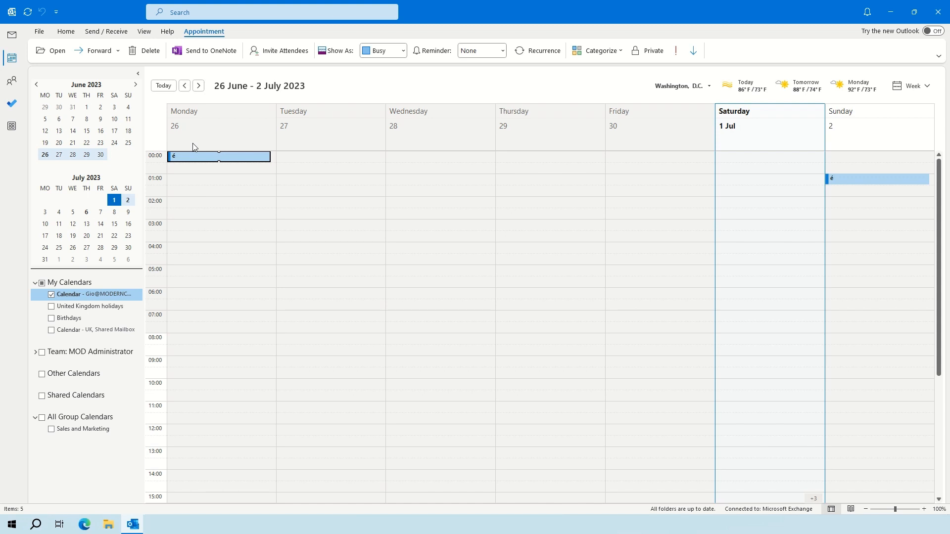
Step: Move the selection forward through the week's appointments, starting from the one on Monday 26 June
scroll(193, 147, "down", 5)
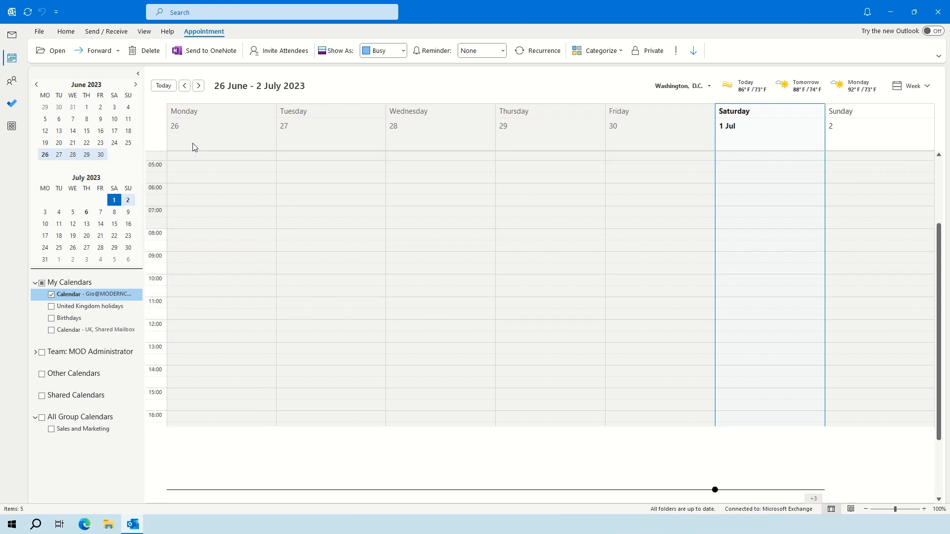
key("Tab")
key("Tab")
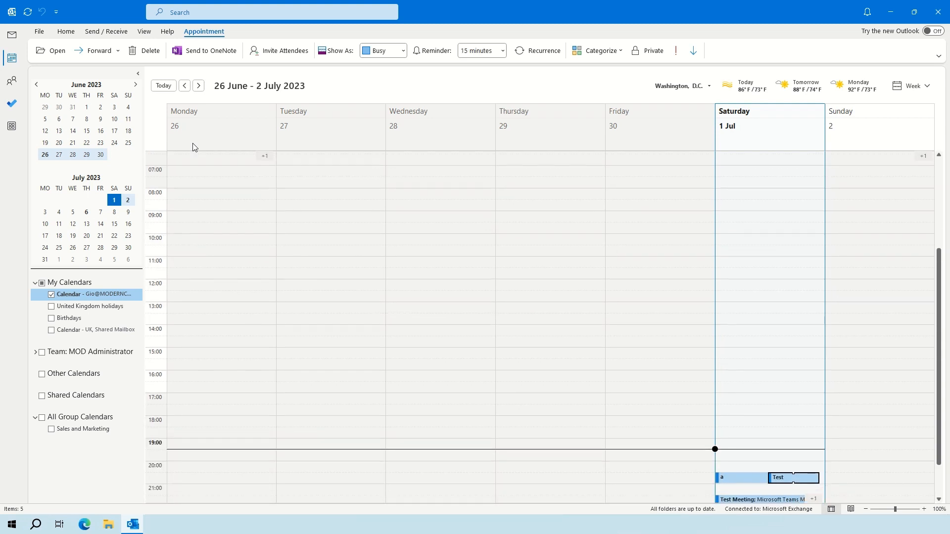
key("Tab")
key("Tab")
key("Tab")
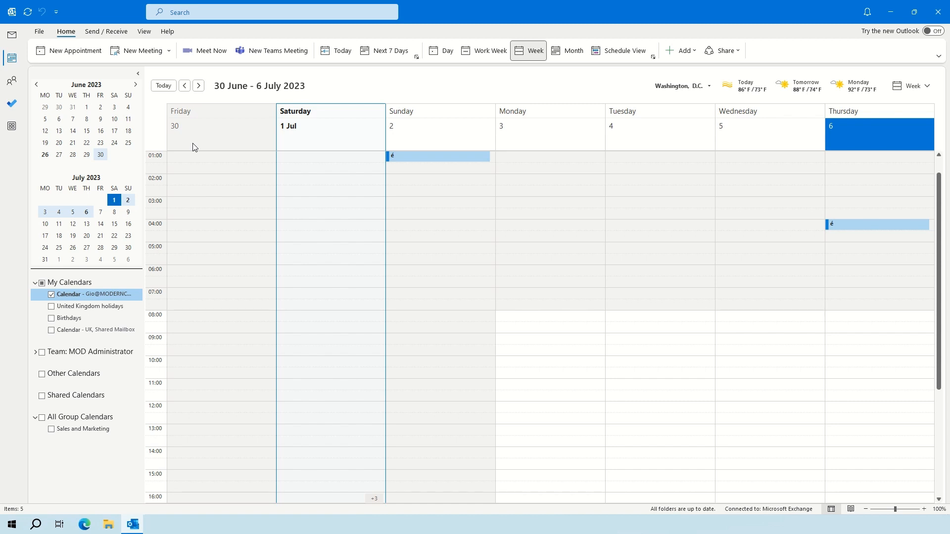
Step: Examine the schedules of Thursday 6 July and Saturday 1 July 2023 in Day view
key("ctrl+alt+1")
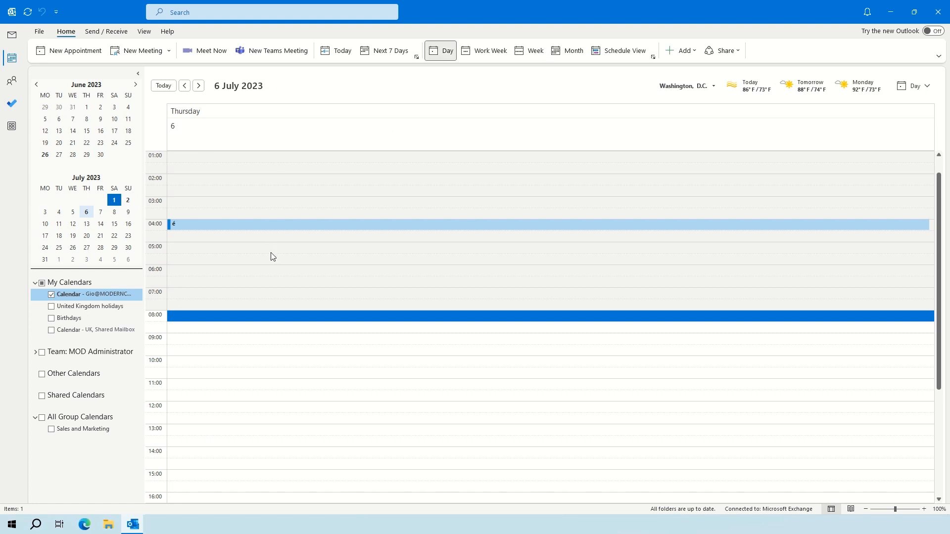
scroll(271, 257, "up", 1)
scroll(272, 257, "down", 5)
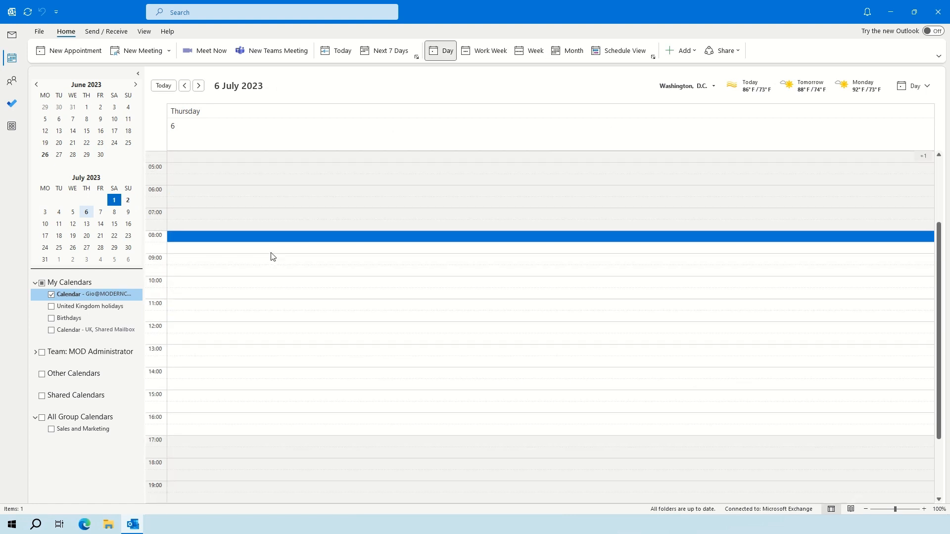
scroll(270, 255, "down", 2)
scroll(270, 256, "up", 5)
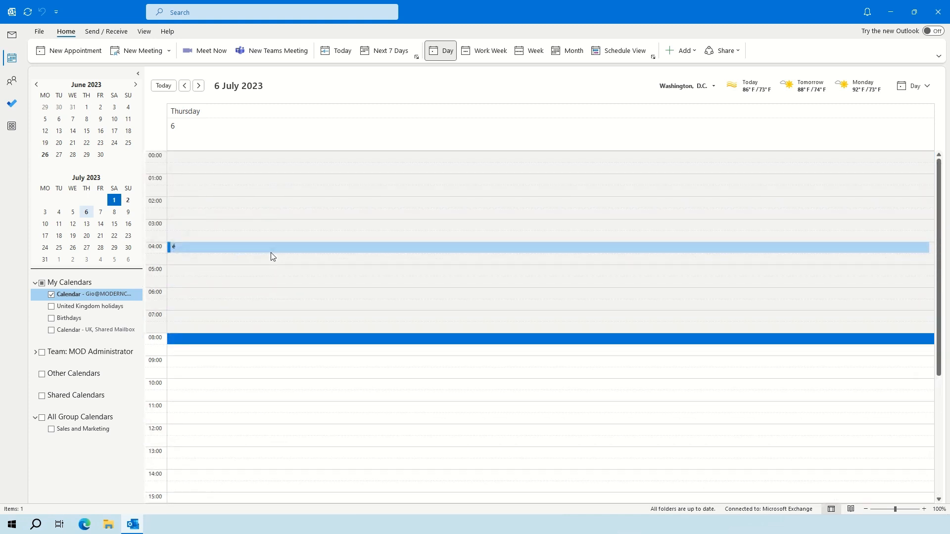
key("ctrl+alt+1")
scroll(271, 256, "down", 6)
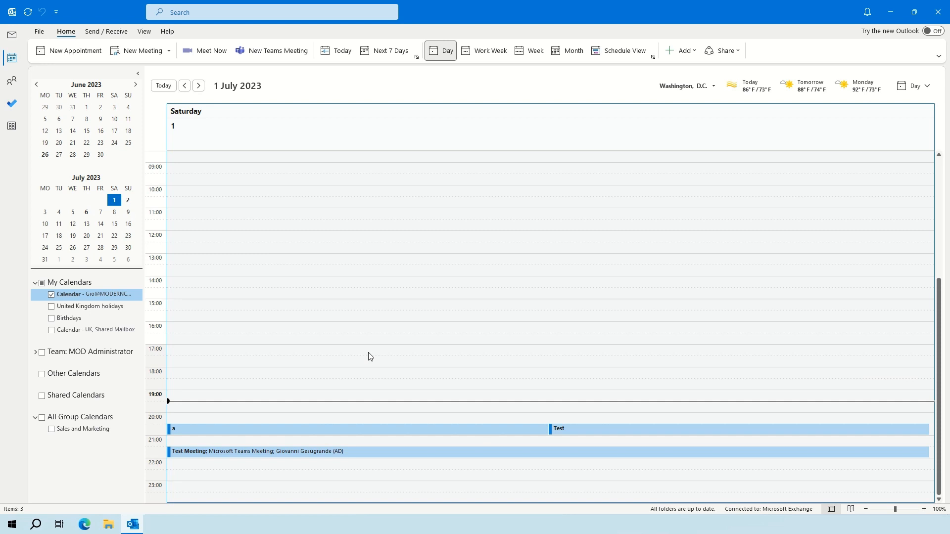
Step: Switch the calendar display through the Work Week and Week views to the Month view
key("ctrl+alt+2")
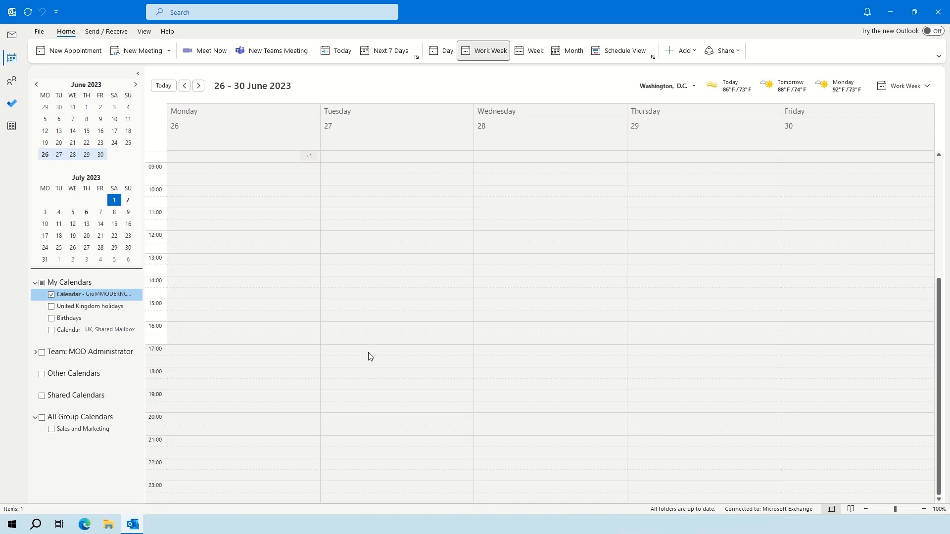
key("ctrl+alt+3")
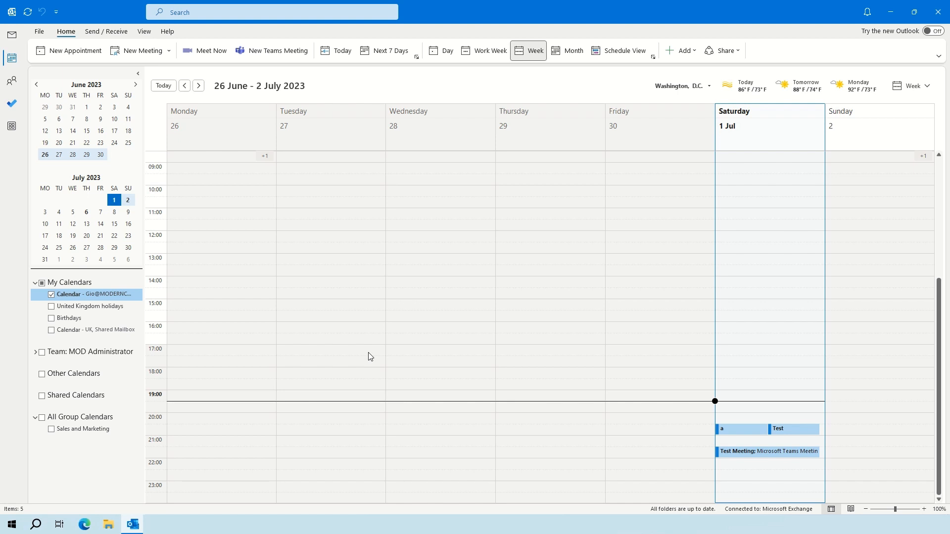
key("ctrl+alt+4")
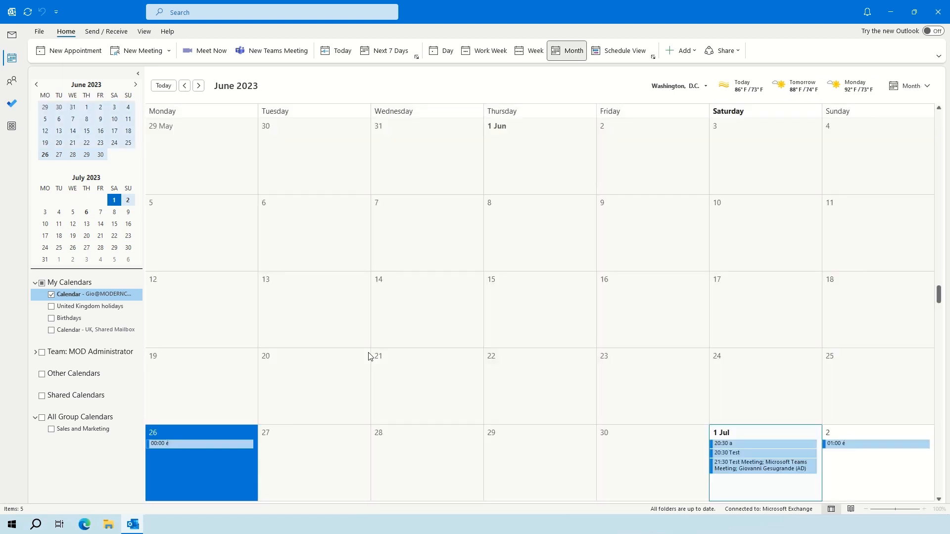